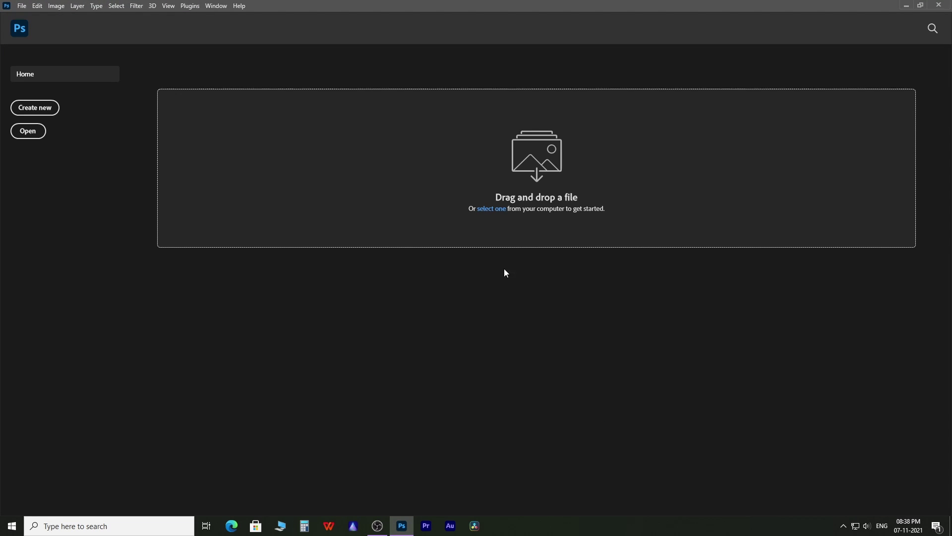
Open the raw portrait DSC_8841 from the raw folder in Camera Raw
{"action": "left_click", "coordinate": [493, 212]}
{"action": "left_click", "coordinate": [380, 98]}
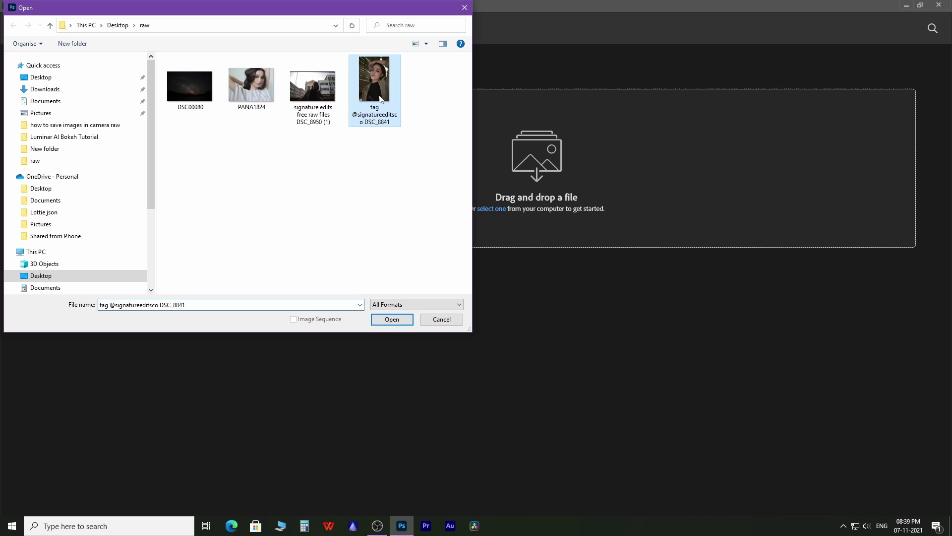
{"action": "left_click", "coordinate": [392, 319]}
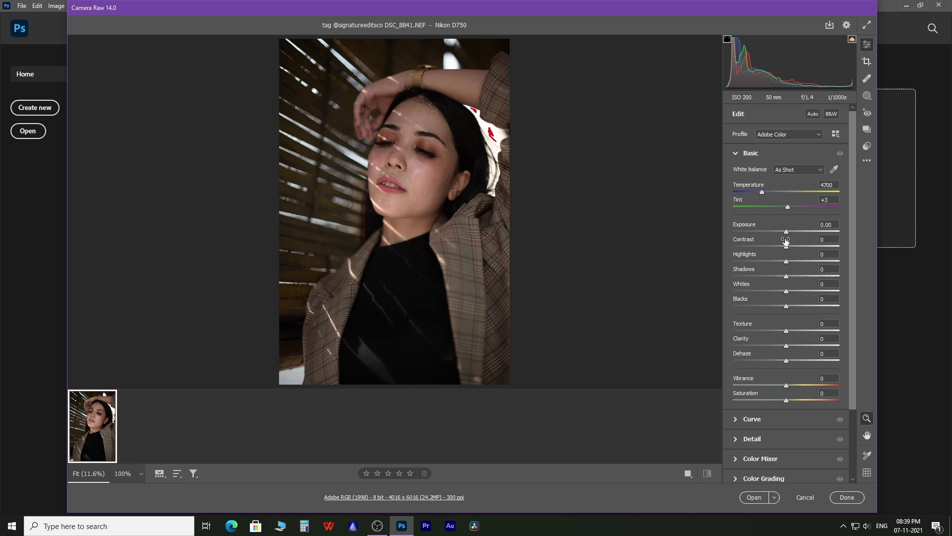
Raise exposure to +0.35 and lower contrast to -23, hiding the highlight clipping overlay
{"action": "left_click_drag", "start_coordinate": [787, 231], "coordinate": [751, 246]}
{"action": "left_click_drag", "start_coordinate": [786, 262], "coordinate": [798, 262]}
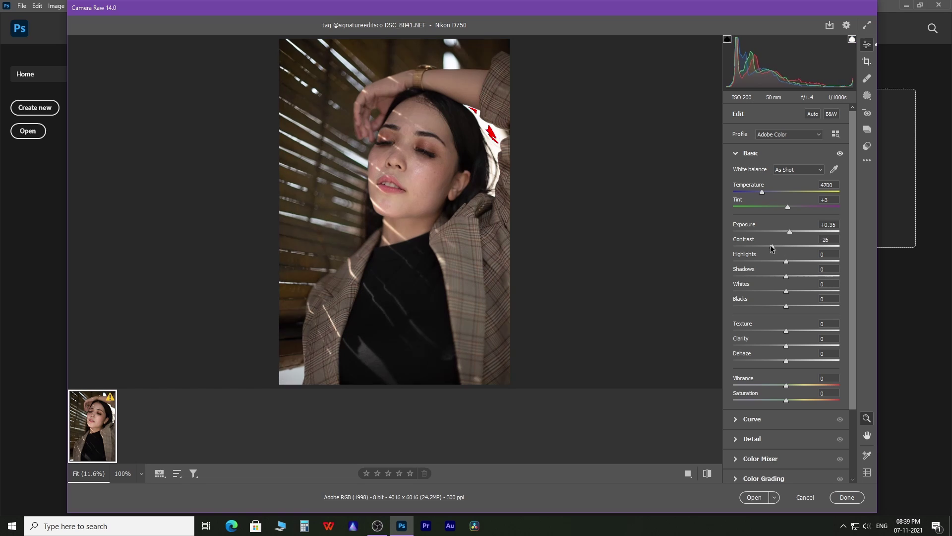
{"action": "left_click", "coordinate": [852, 39]}
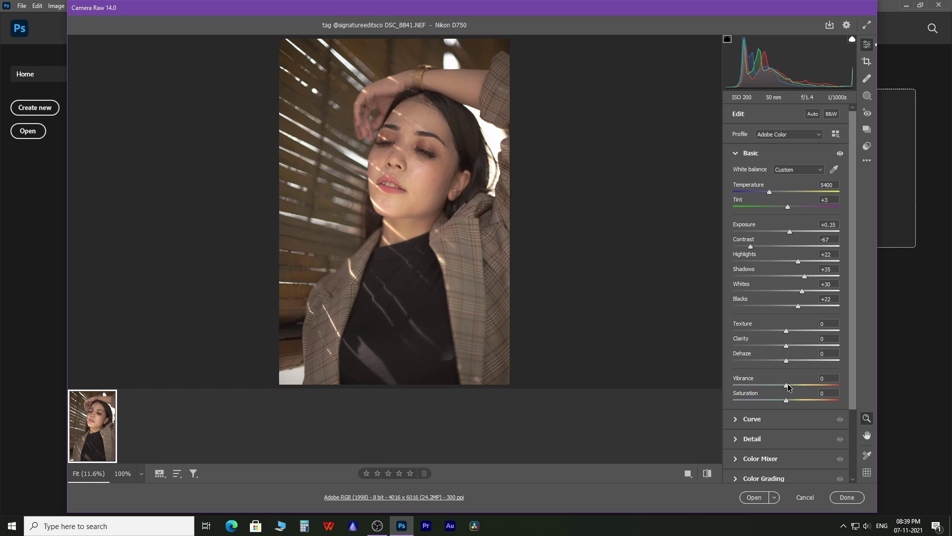
Use the image settings menu's Save Image option to save a DNG copy of the portrait
{"action": "left_click", "coordinate": [866, 161]}
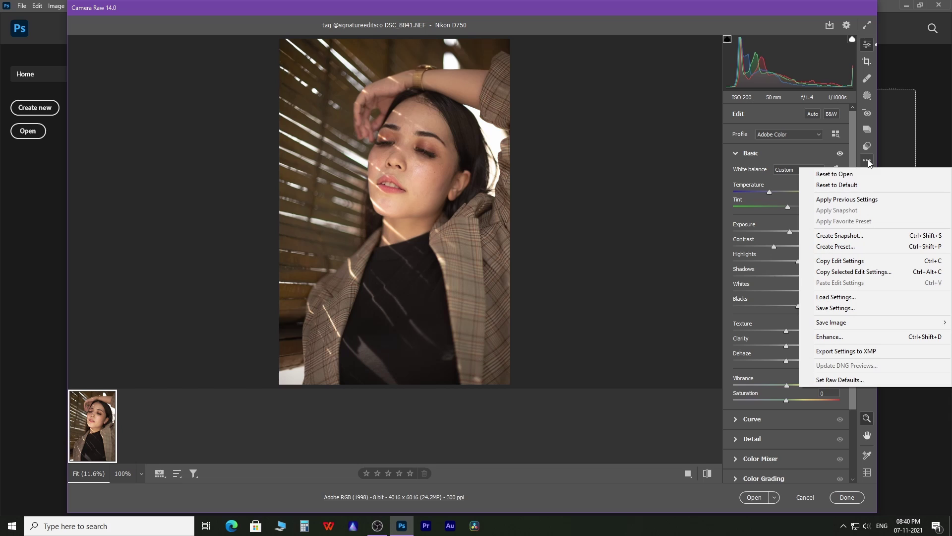
{"action": "mouse_move", "coordinate": [868, 323]}
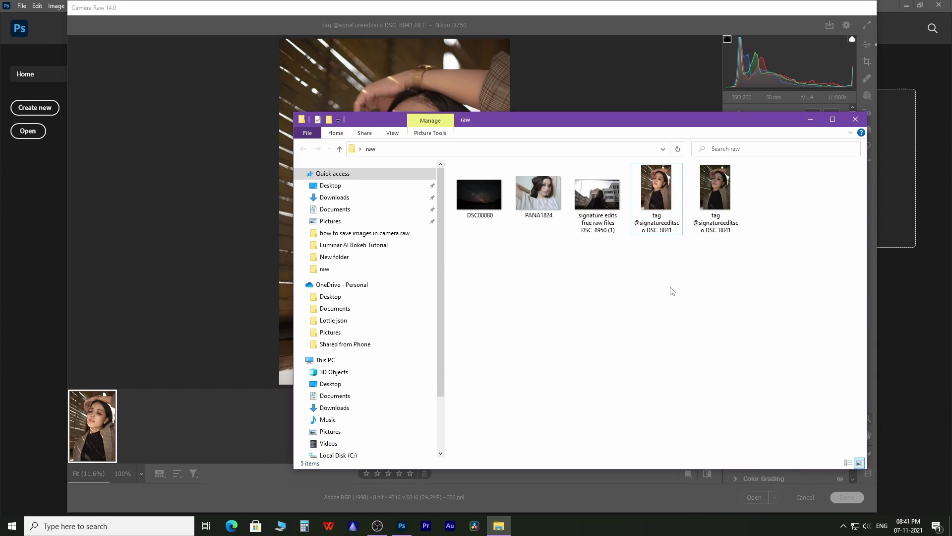
Cancel and close the current Camera Raw session
{"action": "mouse_move", "coordinate": [658, 214]}
{"action": "left_click", "coordinate": [805, 497]}
{"action": "left_click", "coordinate": [805, 497]}
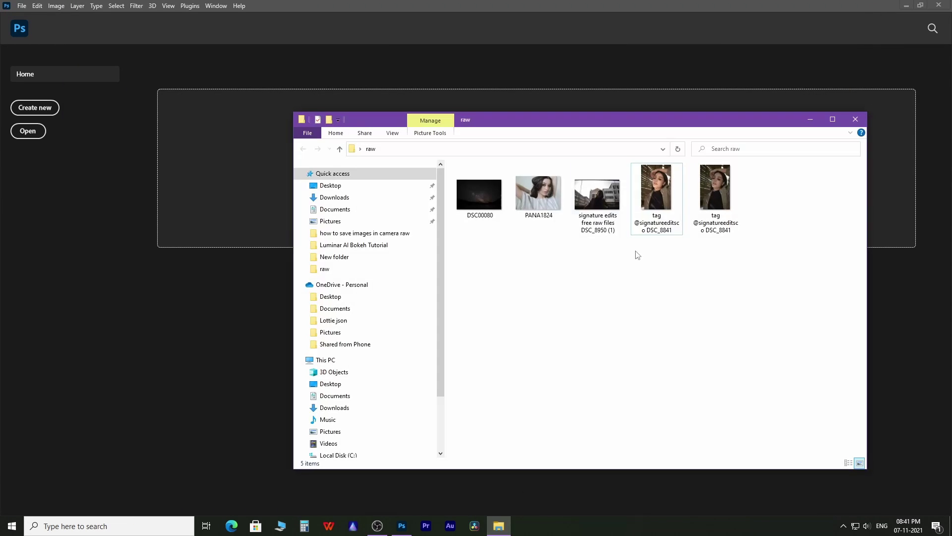
Open the DSC_8841.dng copy in Adobe Photoshop 2022 from File Explorer
{"action": "right_click", "coordinate": [665, 201]}
{"action": "mouse_move", "coordinate": [718, 314]}
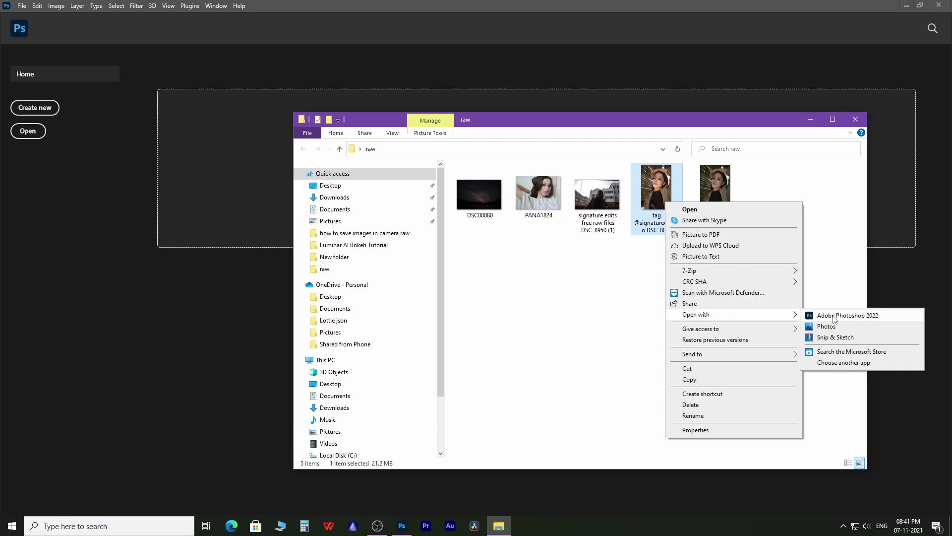
{"action": "left_click", "coordinate": [833, 314]}
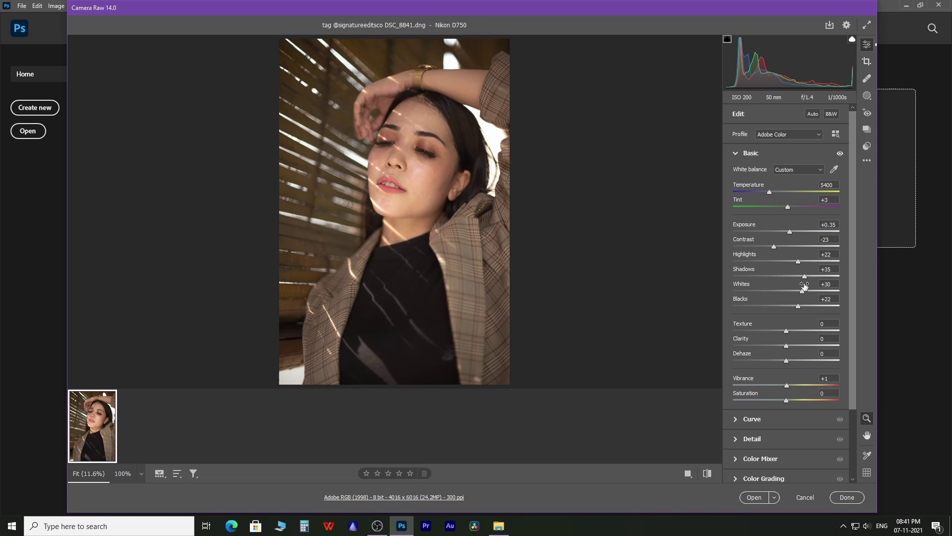
Bring up the Save Options dialog for the DNG copy via Save Image
{"action": "left_click", "coordinate": [868, 165]}
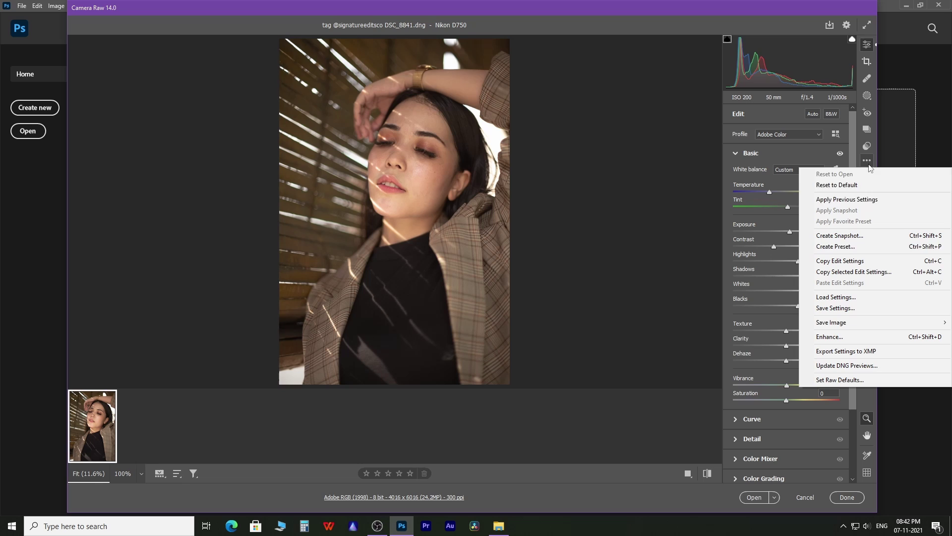
{"action": "mouse_move", "coordinate": [867, 323]}
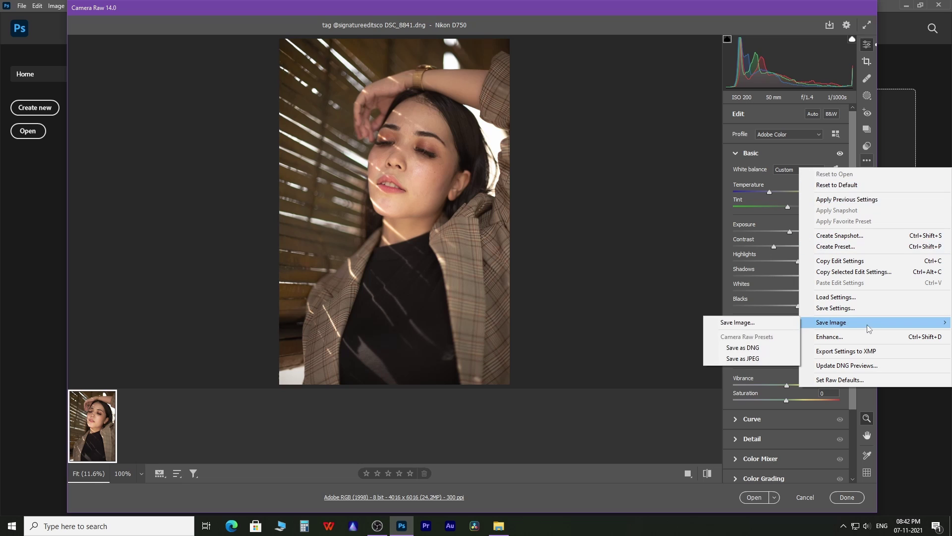
{"action": "left_click", "coordinate": [765, 322]}
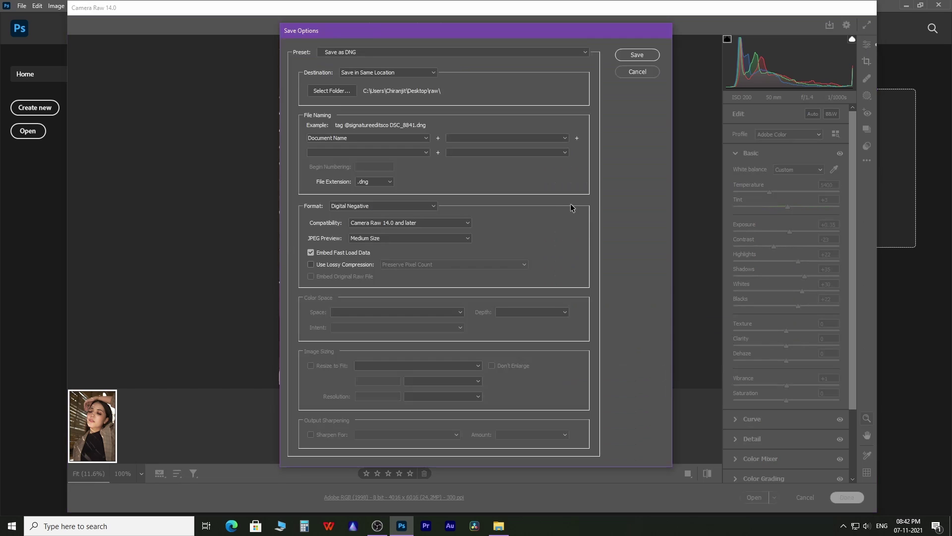
Switch the preset to Custom and save it as a new preset named 'Save as PNG'
{"action": "left_click", "coordinate": [443, 53]}
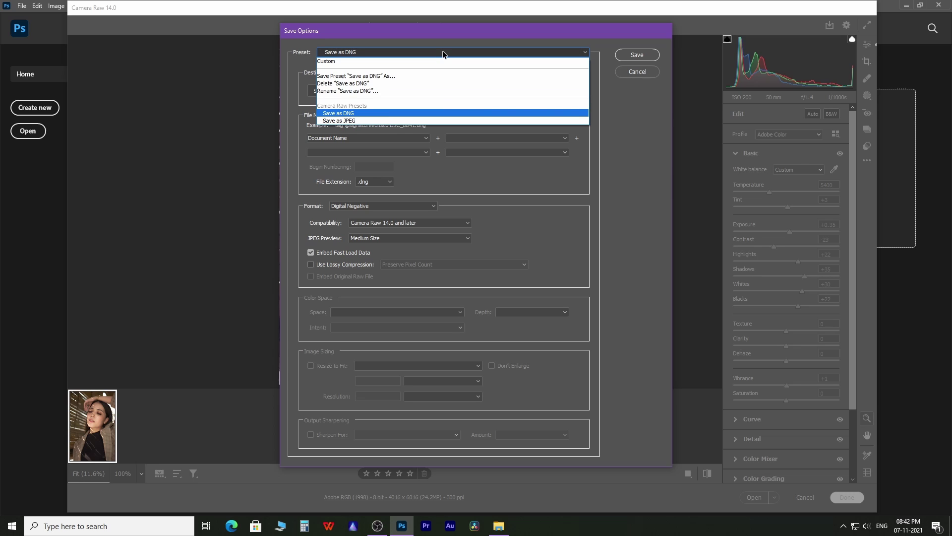
{"action": "left_click", "coordinate": [425, 61]}
{"action": "left_click", "coordinate": [395, 51]}
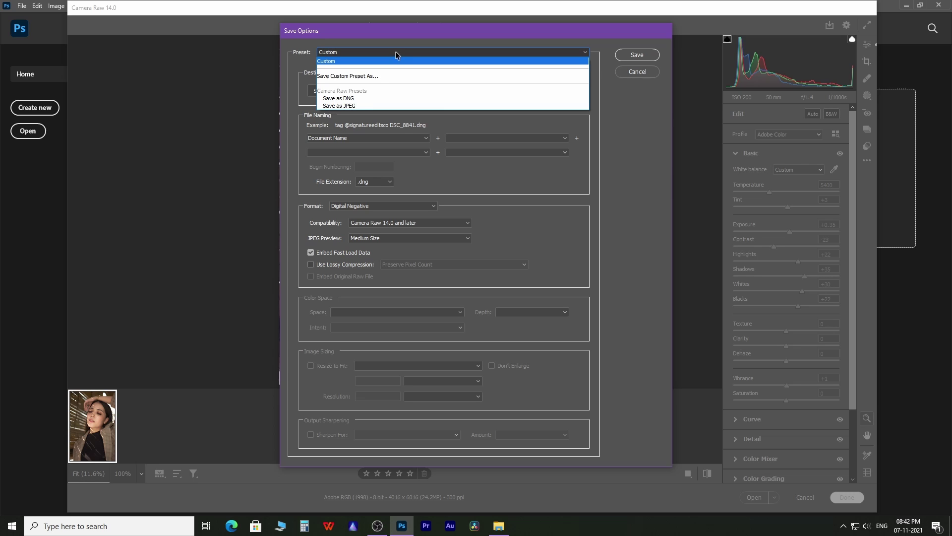
{"action": "left_click", "coordinate": [379, 75]}
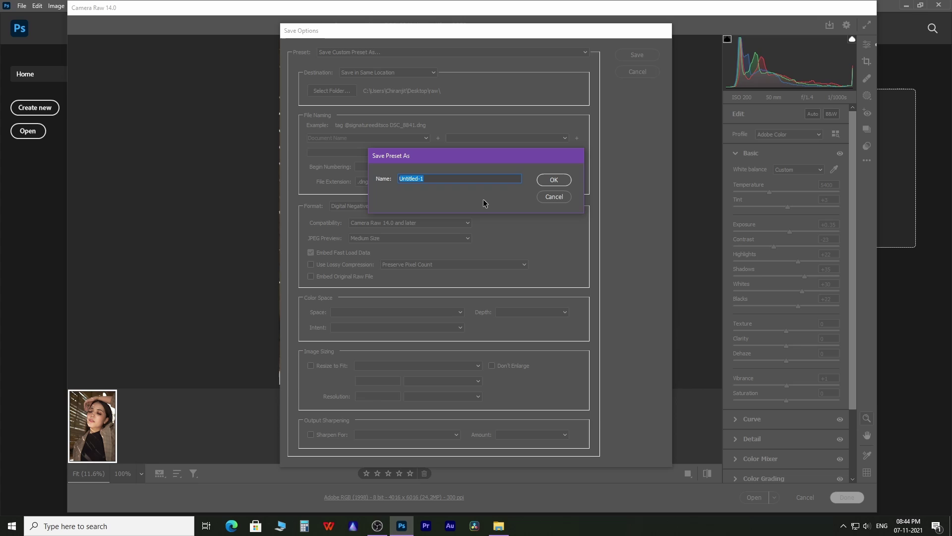
{"action": "type", "text": "Save as PNG"}
{"action": "left_click", "coordinate": [554, 180]}
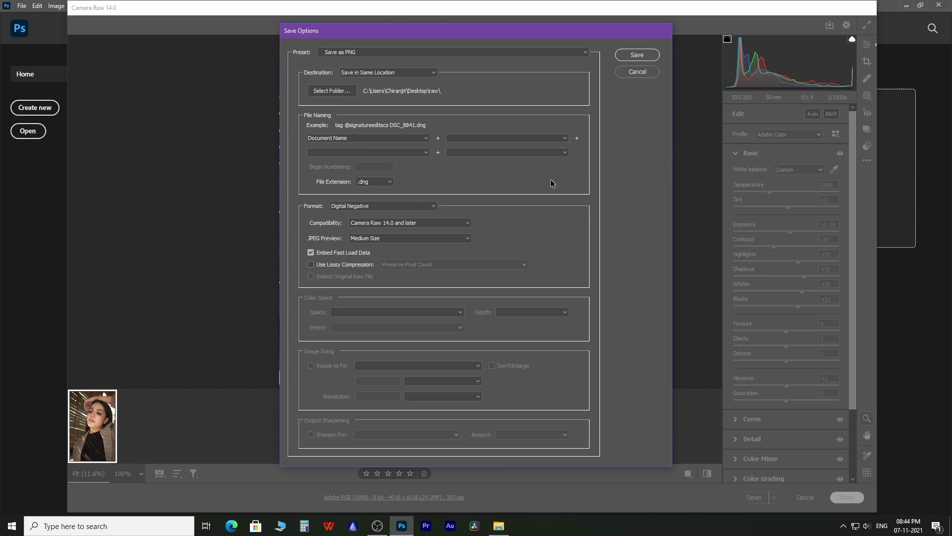
Set the file extension to .png so the format becomes PNG
{"action": "left_click", "coordinate": [375, 182]}
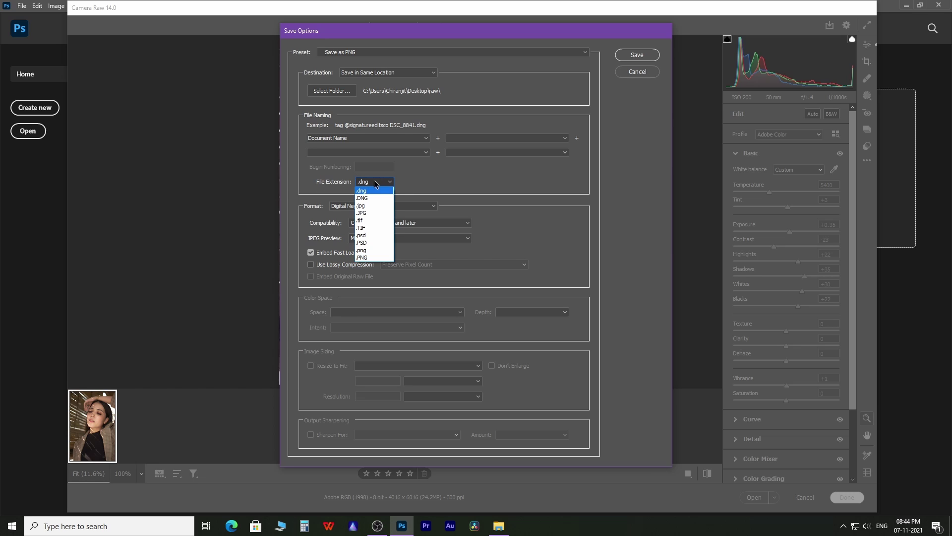
{"action": "left_click", "coordinate": [369, 251]}
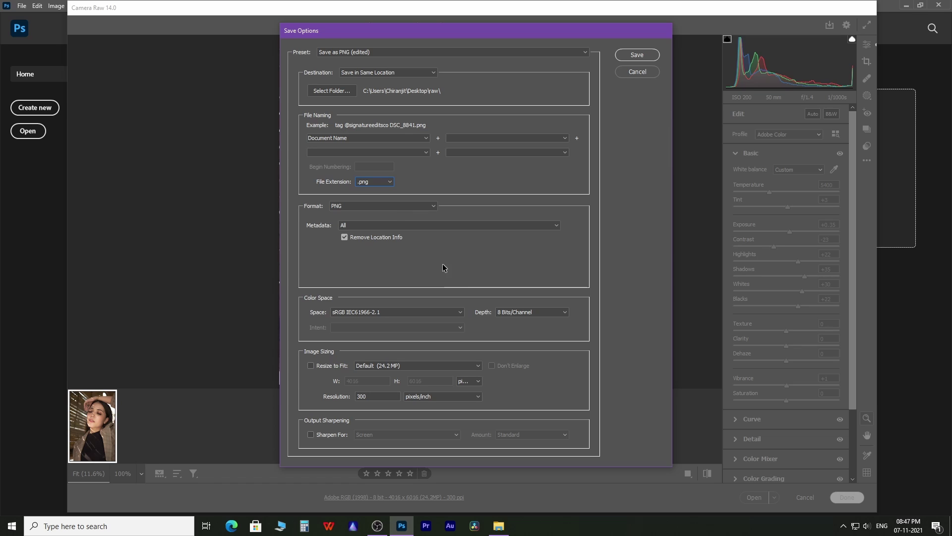
{"action": "left_click", "coordinate": [387, 182]}
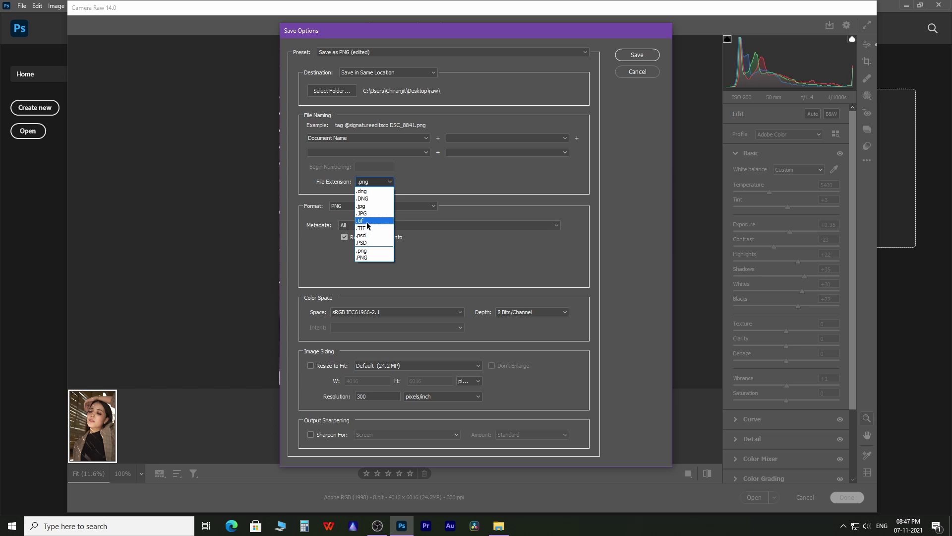
{"action": "left_click", "coordinate": [370, 221]}
{"action": "left_click", "coordinate": [388, 182]}
{"action": "left_click", "coordinate": [375, 248]}
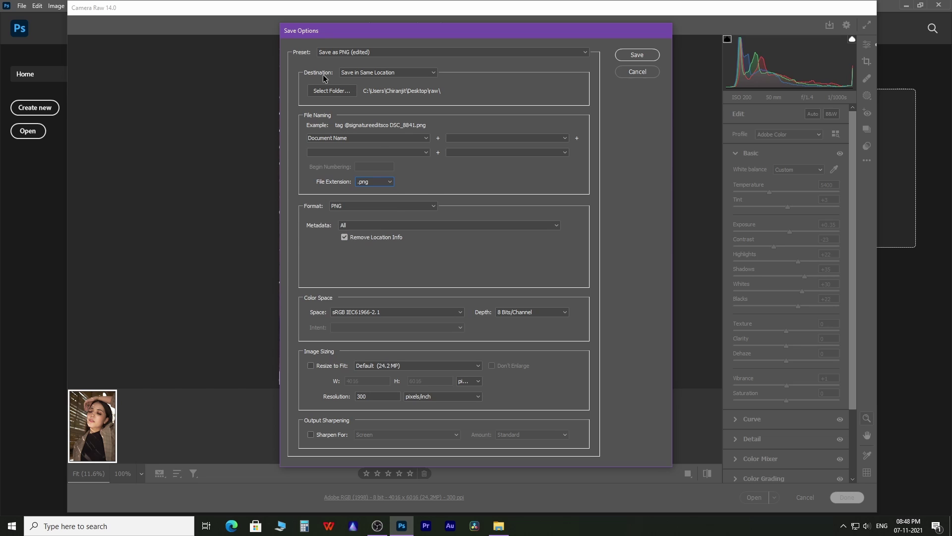
Save to a new location: a newly created New folder inside the raw folder
{"action": "left_click", "coordinate": [371, 73]}
{"action": "left_click", "coordinate": [373, 94]}
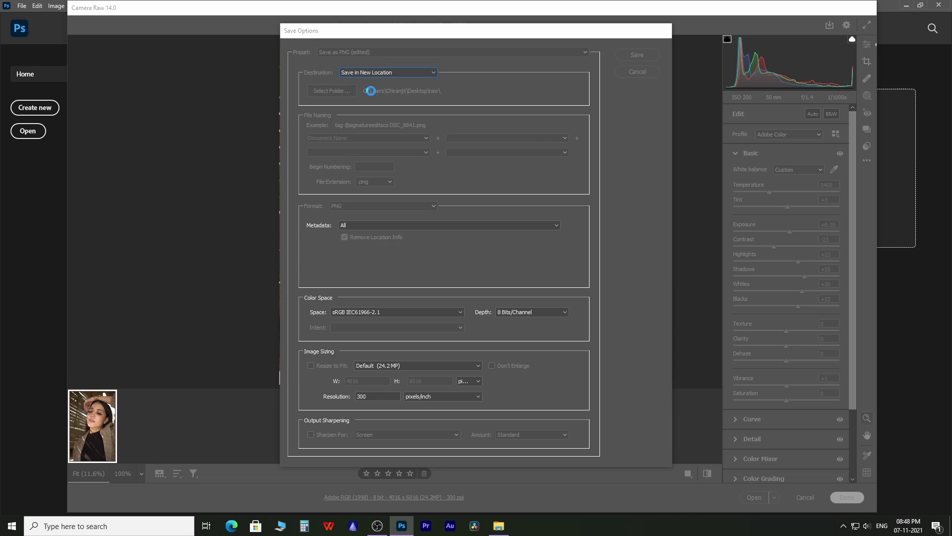
{"action": "key", "text": "Escape"}
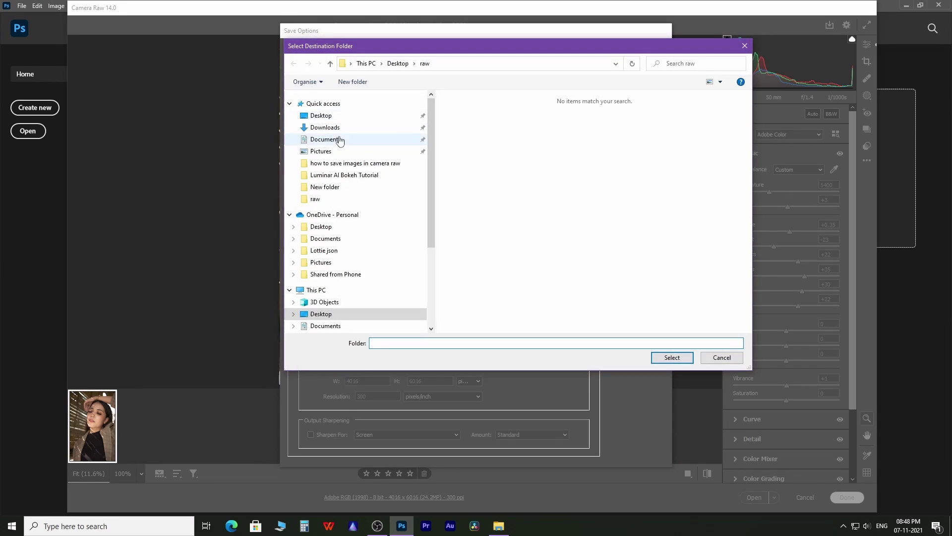
{"action": "left_click", "coordinate": [321, 115]}
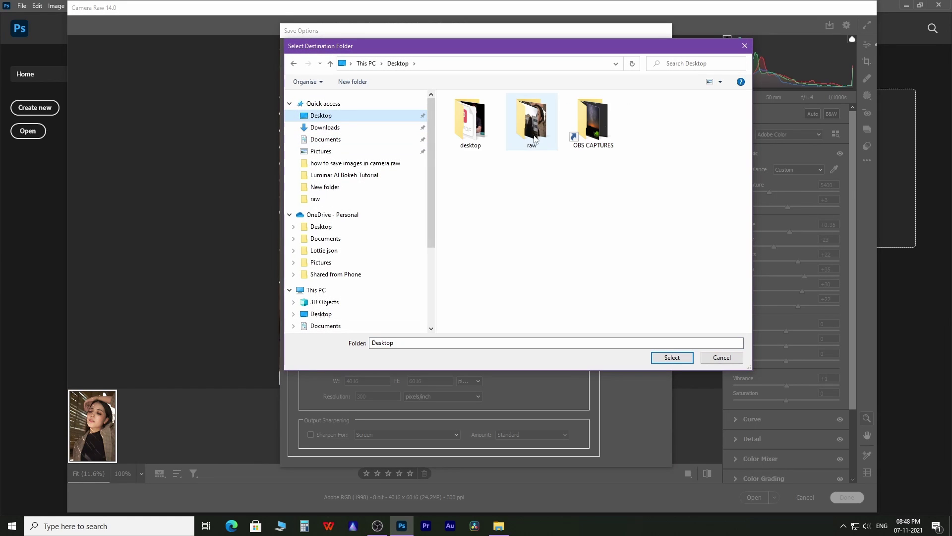
{"action": "double_click", "coordinate": [530, 119]}
{"action": "left_click", "coordinate": [348, 80]}
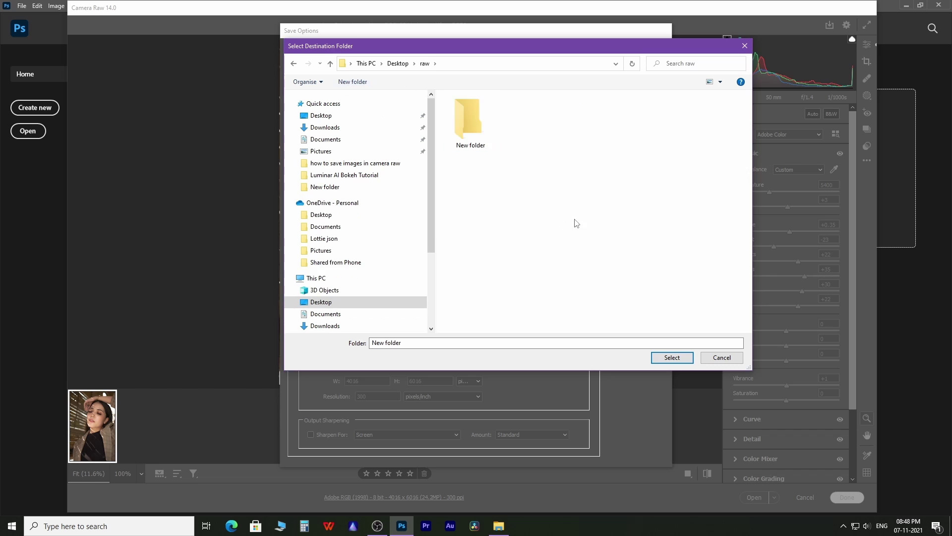
{"action": "left_click", "coordinate": [669, 357]}
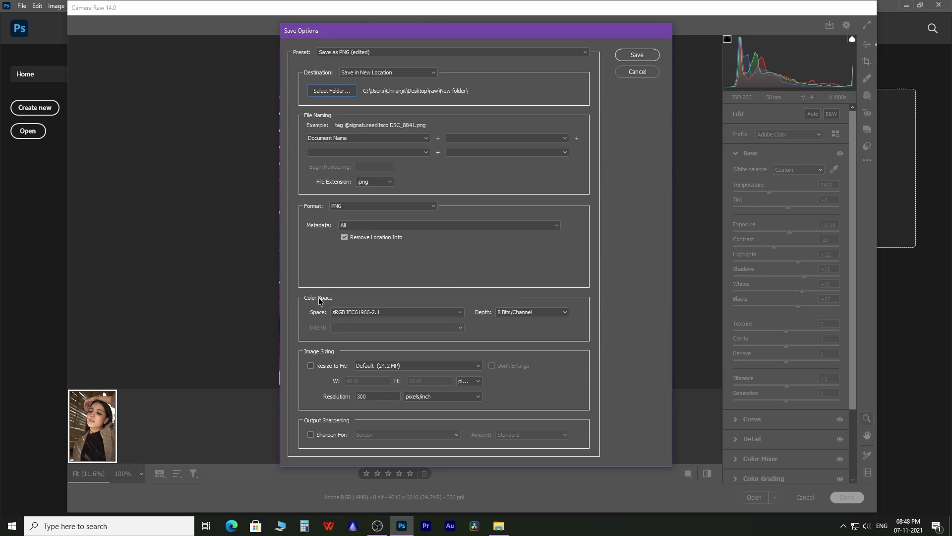
Change the colour space to Adobe RGB (1998)
{"action": "left_click", "coordinate": [392, 313]}
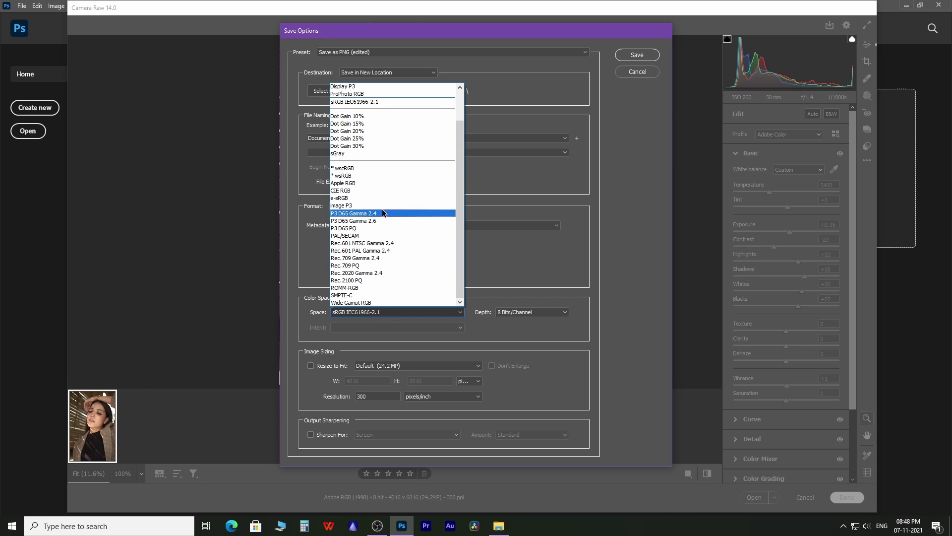
{"action": "scroll", "coordinate": [367, 139], "scroll_direction": "up", "scroll_amount": 2}
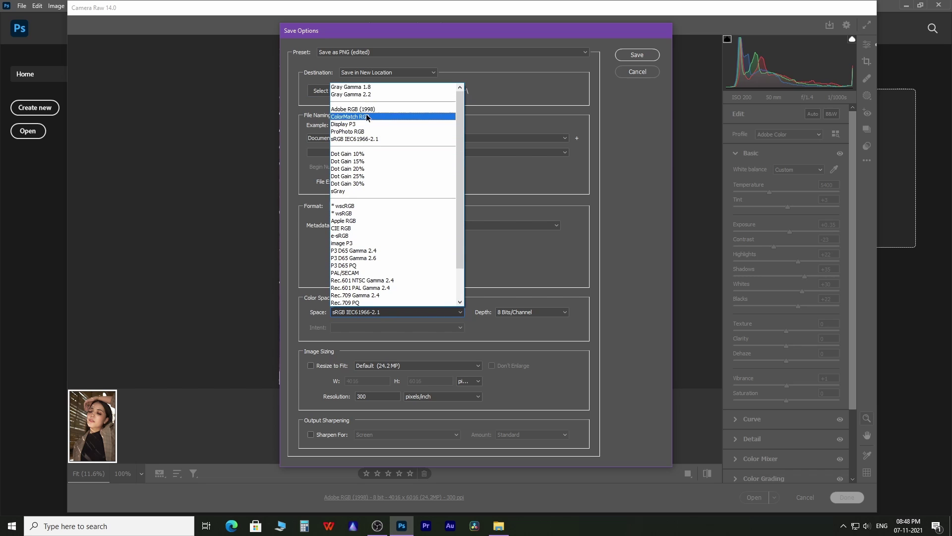
{"action": "left_click", "coordinate": [361, 110]}
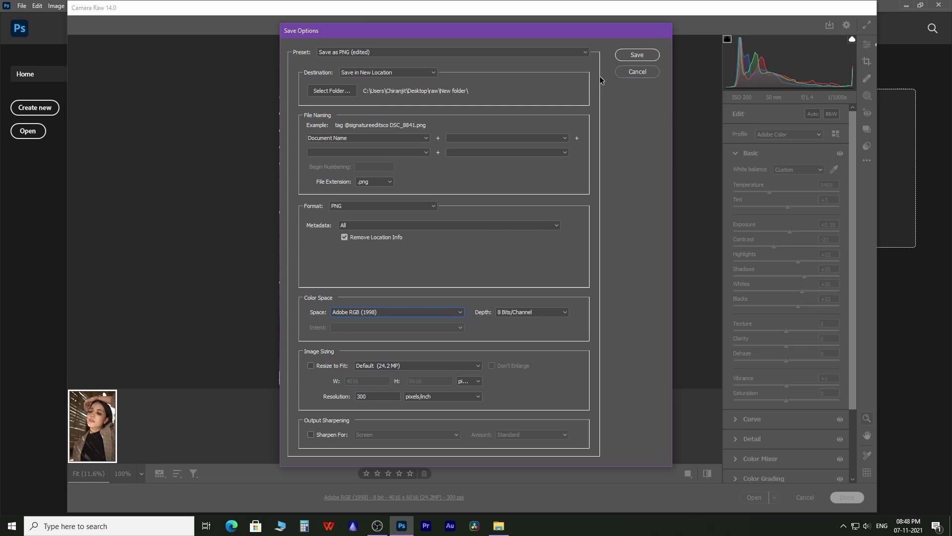
Confirm the save options, then export the portrait using the Save as PNG preset
{"action": "left_click", "coordinate": [636, 56]}
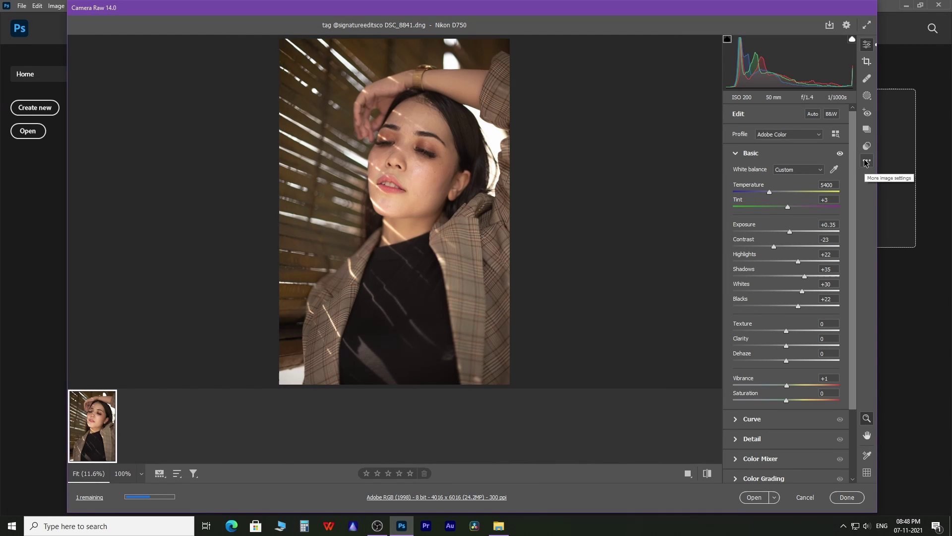
{"action": "left_click", "coordinate": [866, 161]}
{"action": "mouse_move", "coordinate": [867, 327]}
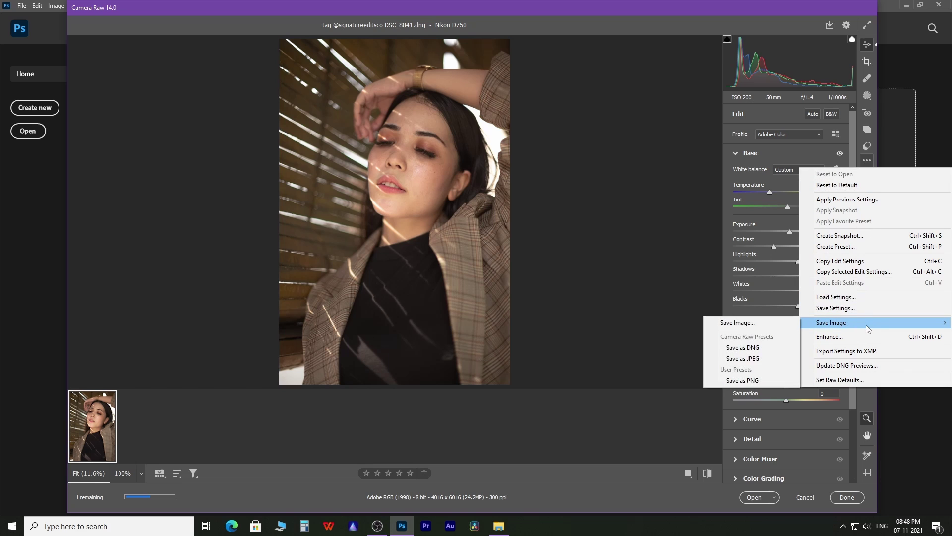
{"action": "left_click", "coordinate": [746, 382]}
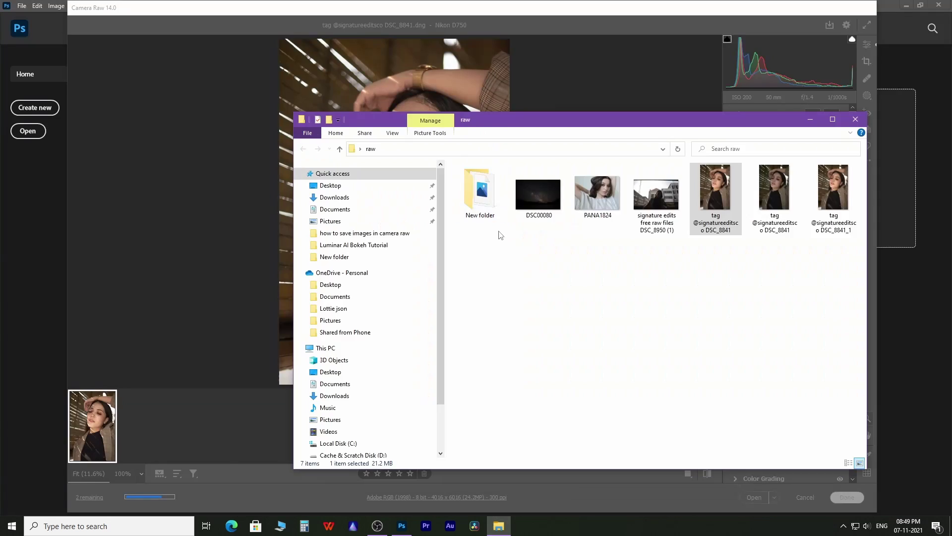
View the exported PNG from raw's New folder in Photos, then close Photos
{"action": "double_click", "coordinate": [480, 181]}
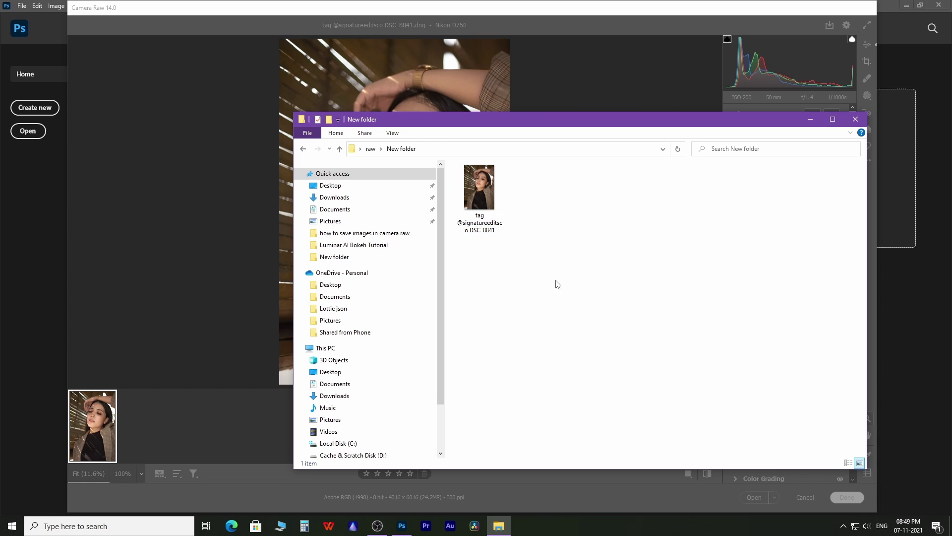
{"action": "right_click", "coordinate": [534, 273]}
{"action": "left_click", "coordinate": [489, 198]}
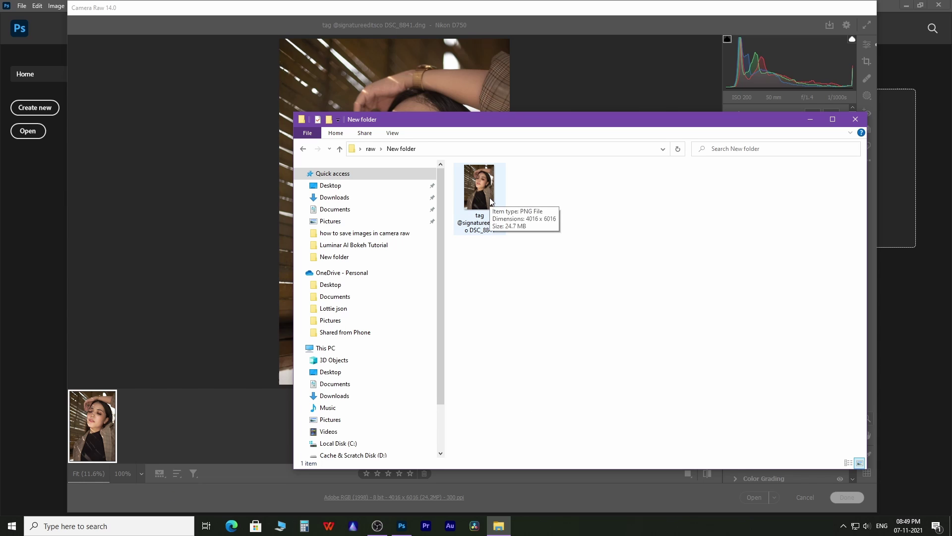
{"action": "right_click", "coordinate": [491, 201]}
{"action": "mouse_move", "coordinate": [610, 392]}
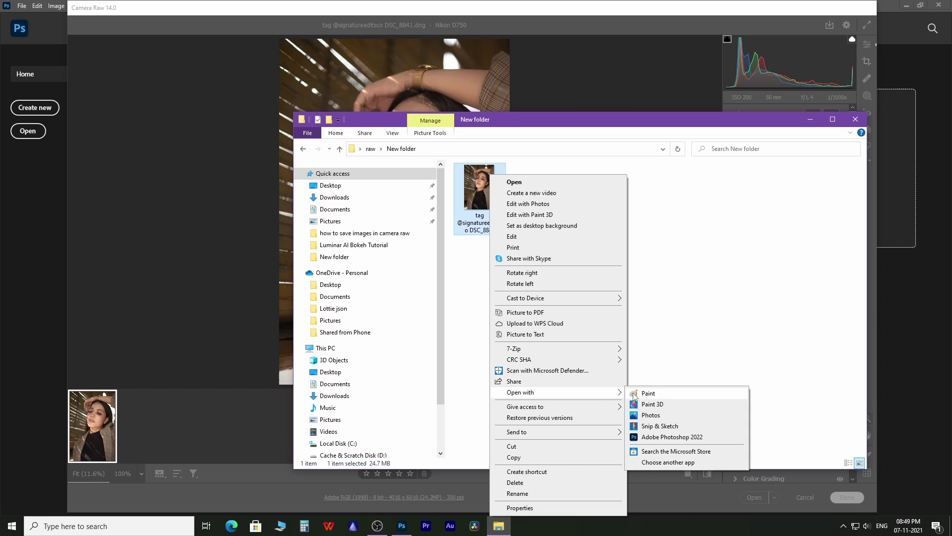
{"action": "left_click", "coordinate": [647, 416]}
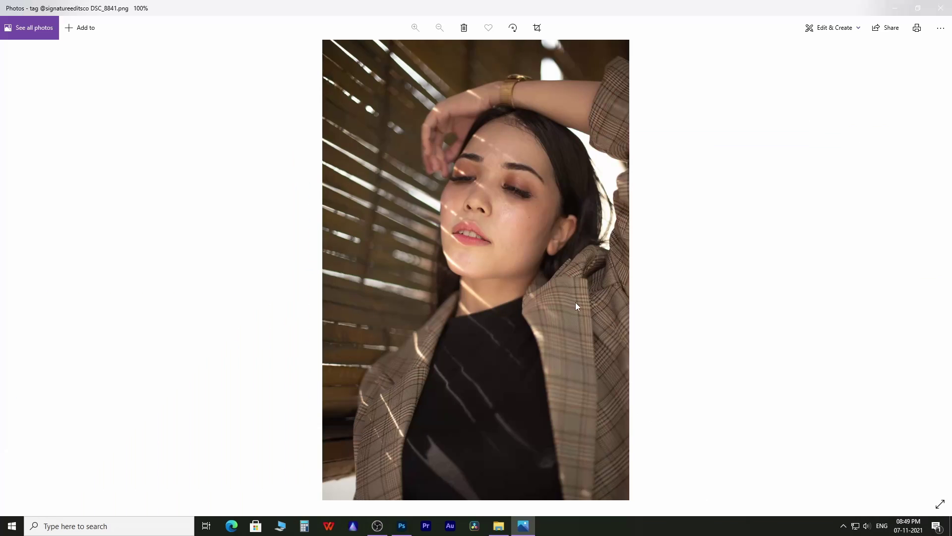
{"action": "left_click", "coordinate": [943, 10]}
{"action": "left_click", "coordinate": [854, 119]}
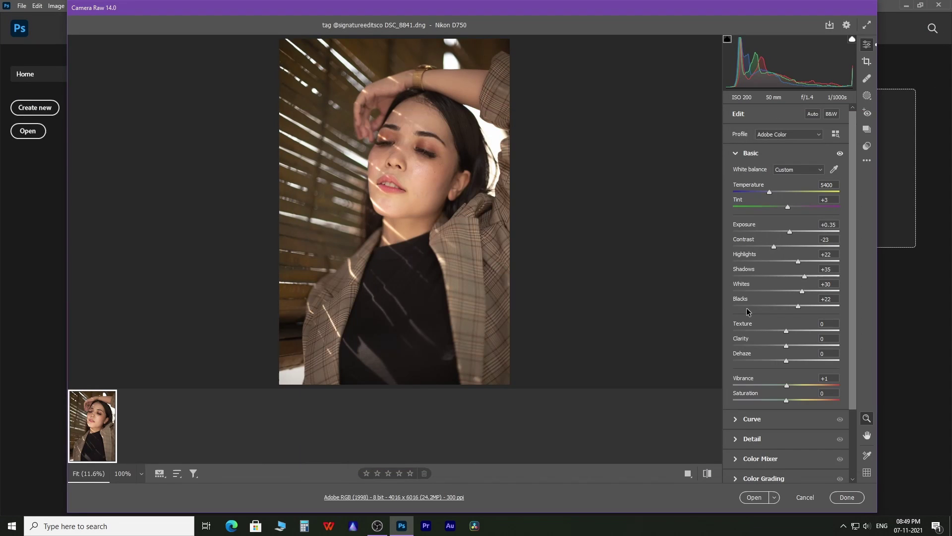